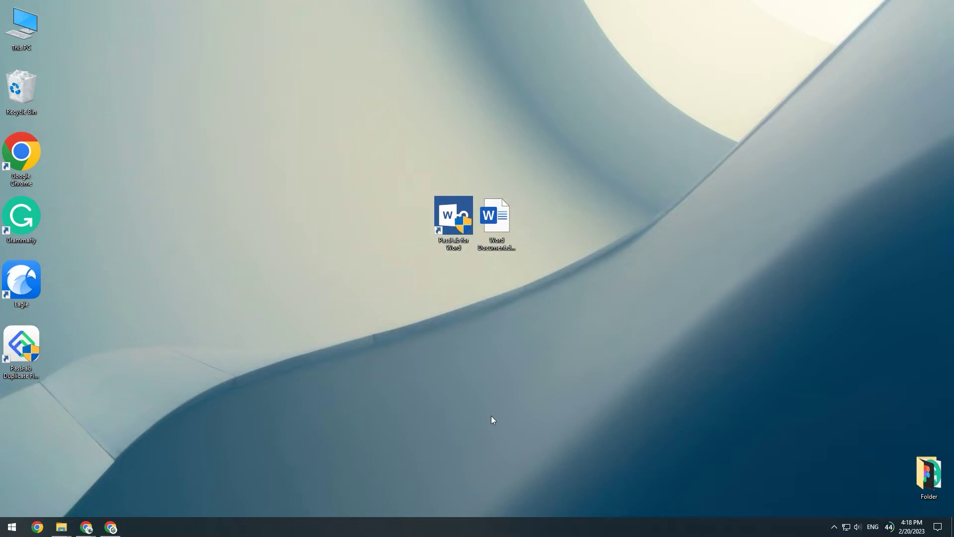
Step: Open Word Document.docx from the desktop and set up a Save As copy in Word XML Document (*.xml) format on the desktop
double_click(500, 231)
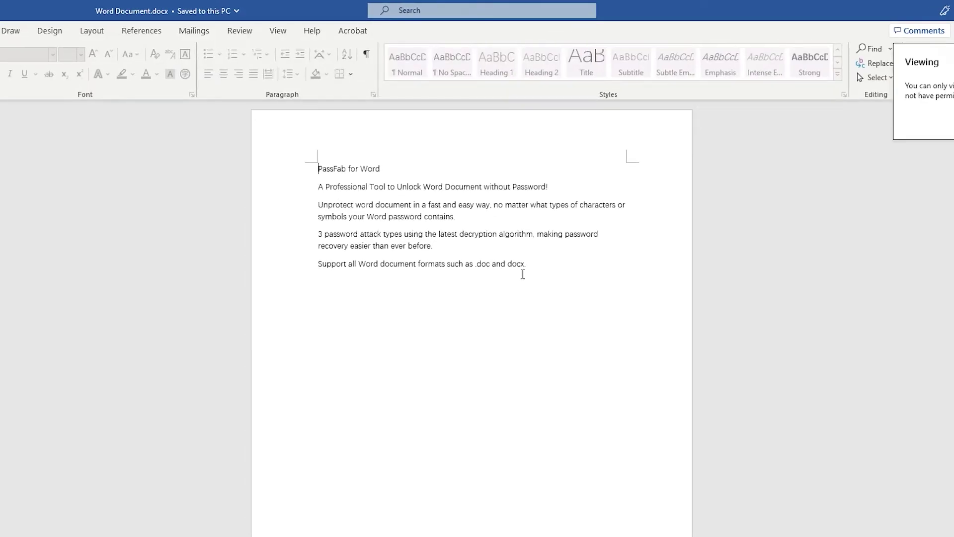
left_click(538, 270)
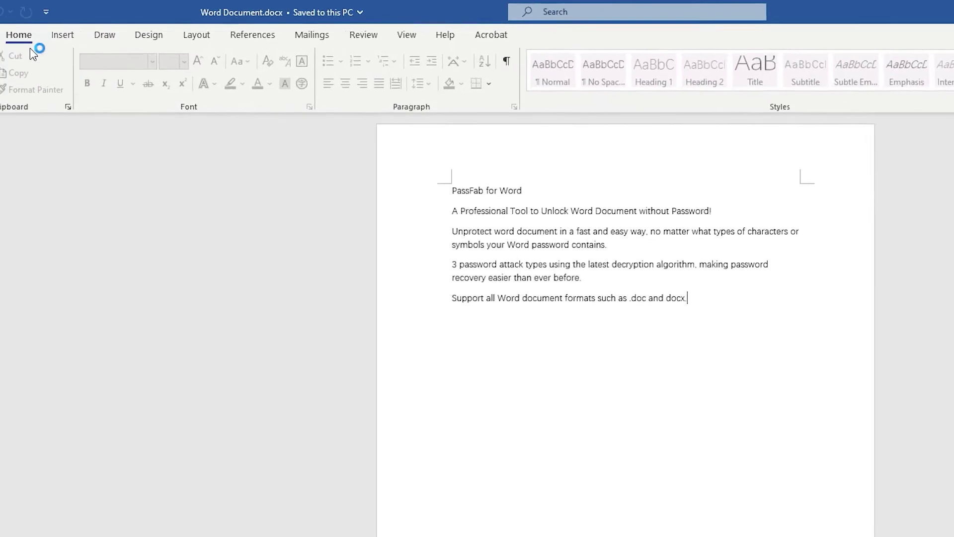
left_click(17, 37)
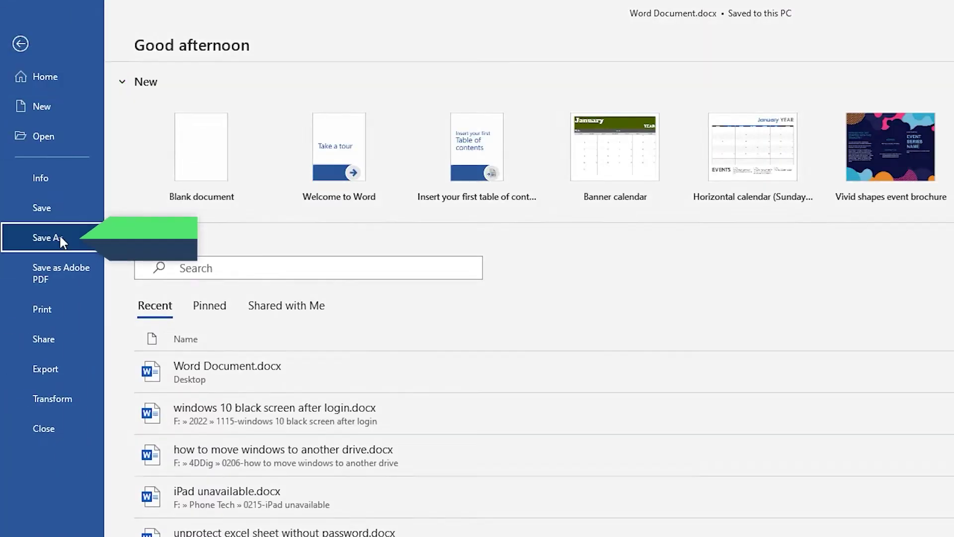
left_click(58, 236)
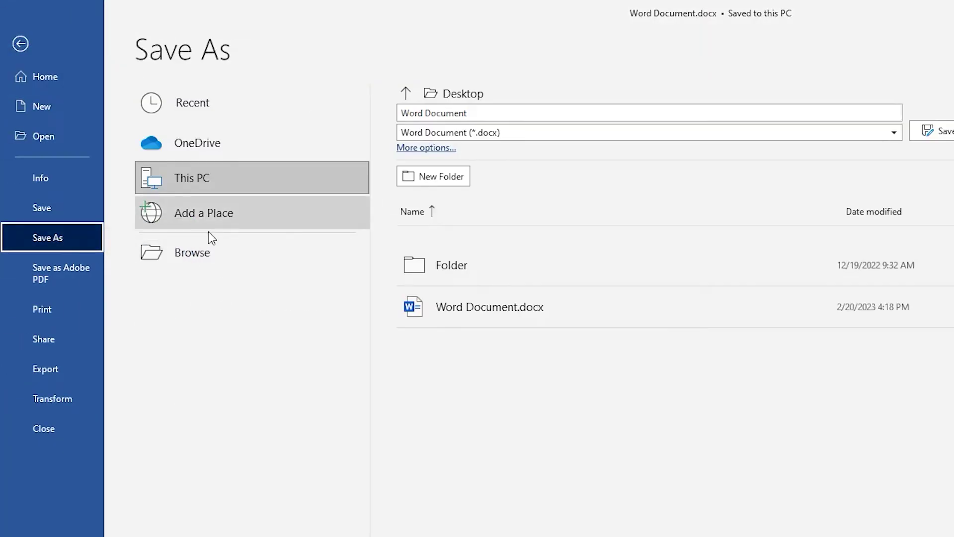
left_click(214, 256)
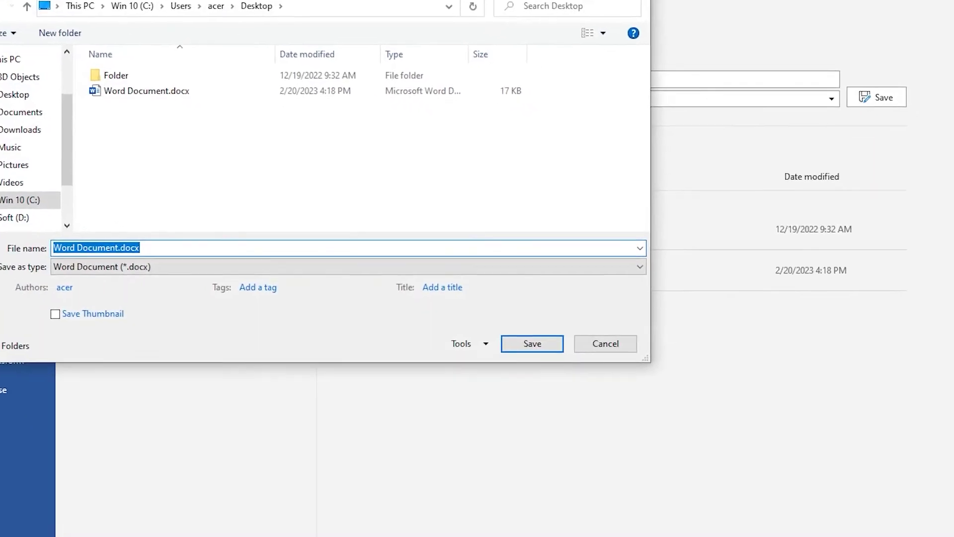
left_click_drag(276, 14, 640, 191)
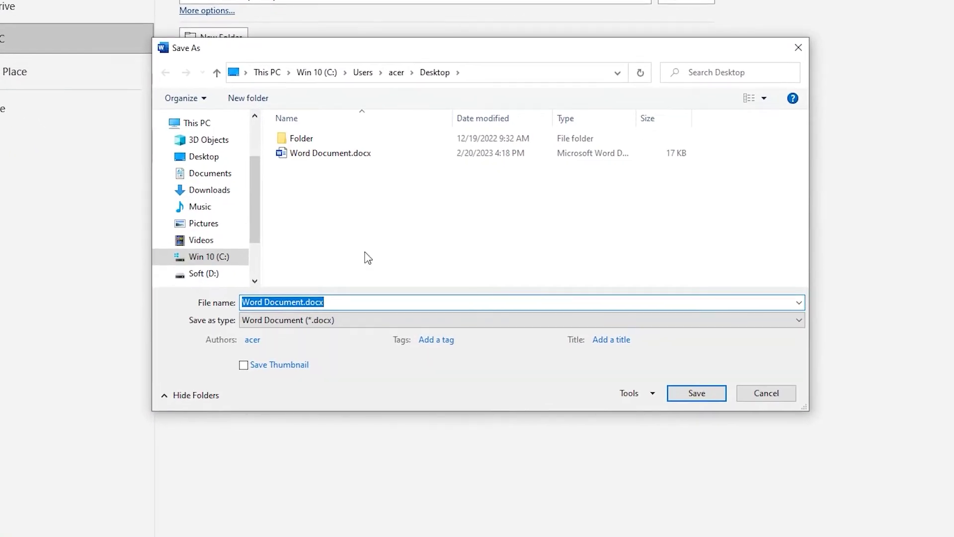
left_click(350, 344)
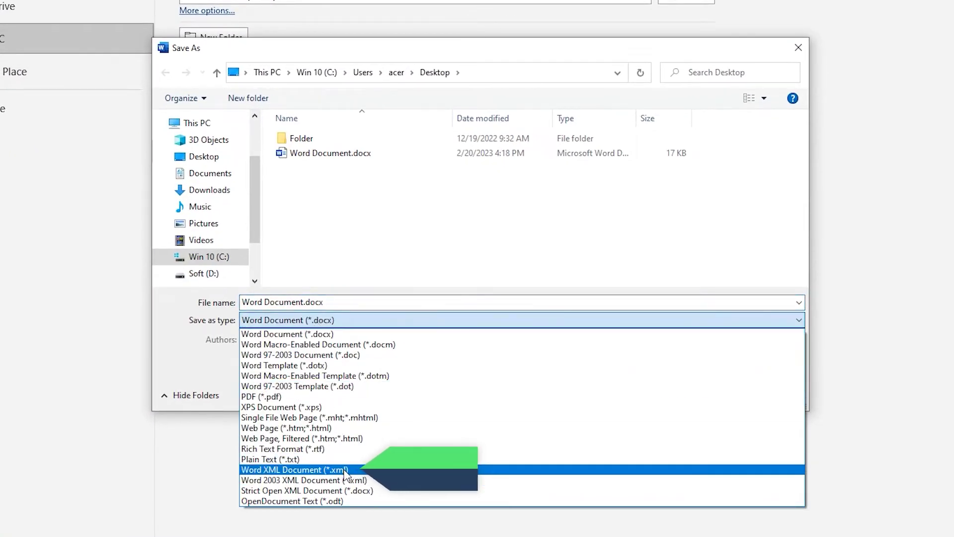
left_click(369, 470)
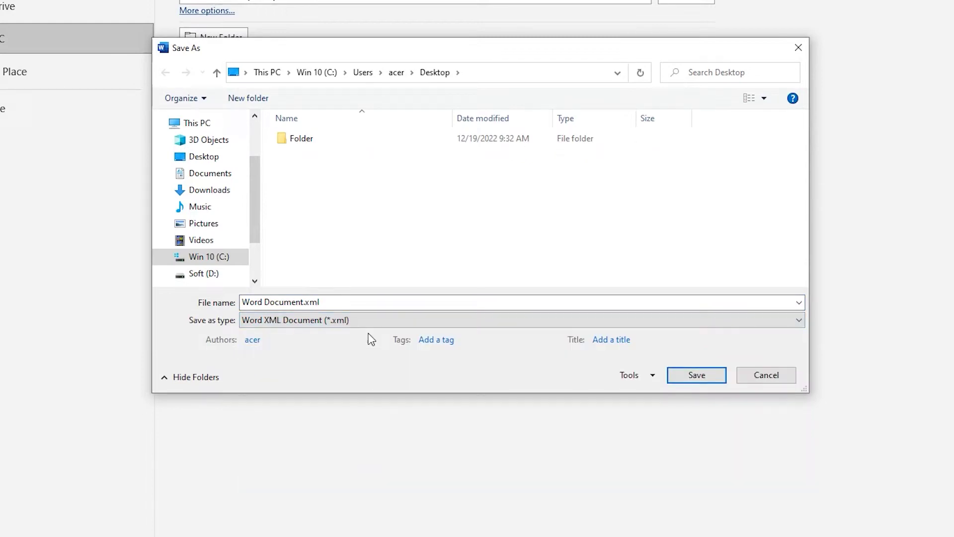
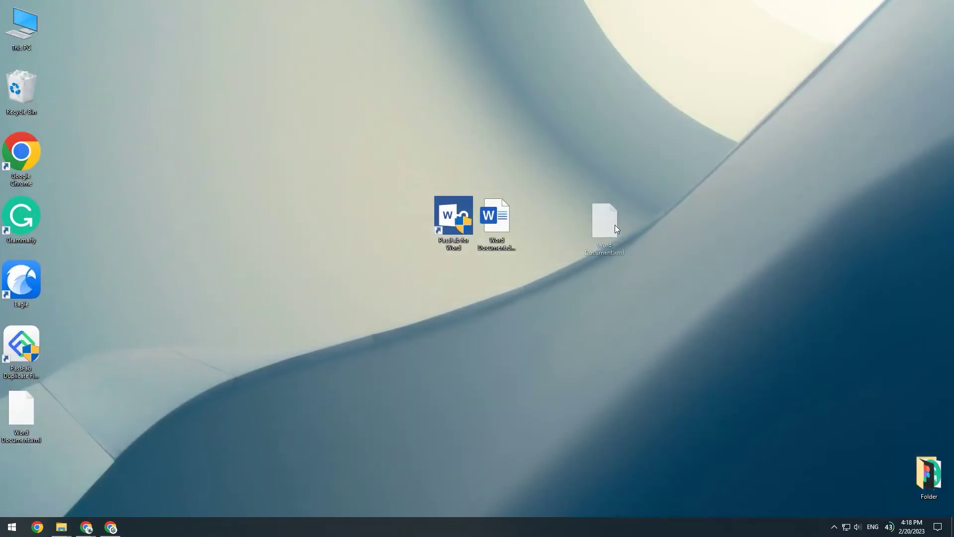
Step: Open Word Document.xml from the desktop in Notepad
left_click(610, 226)
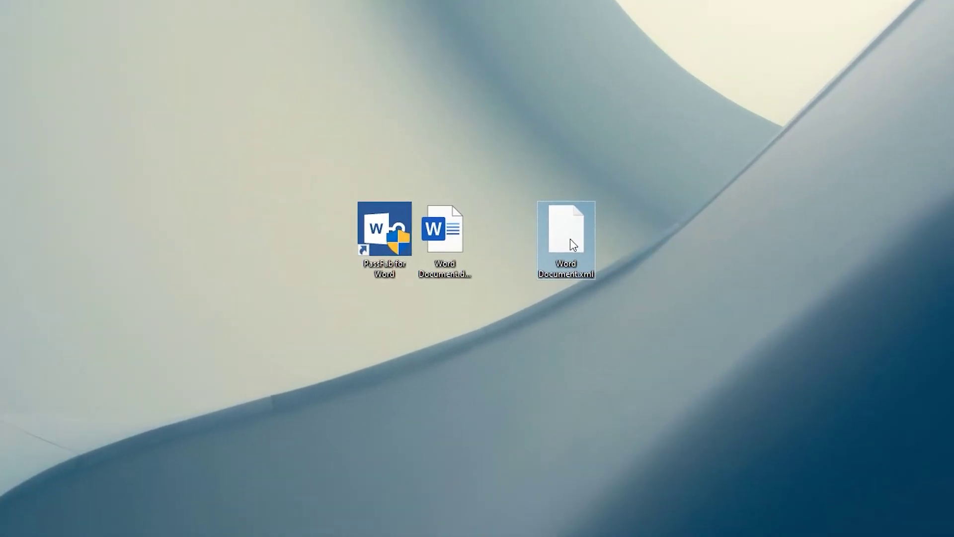
right_click(573, 243)
mouse_move(614, 327)
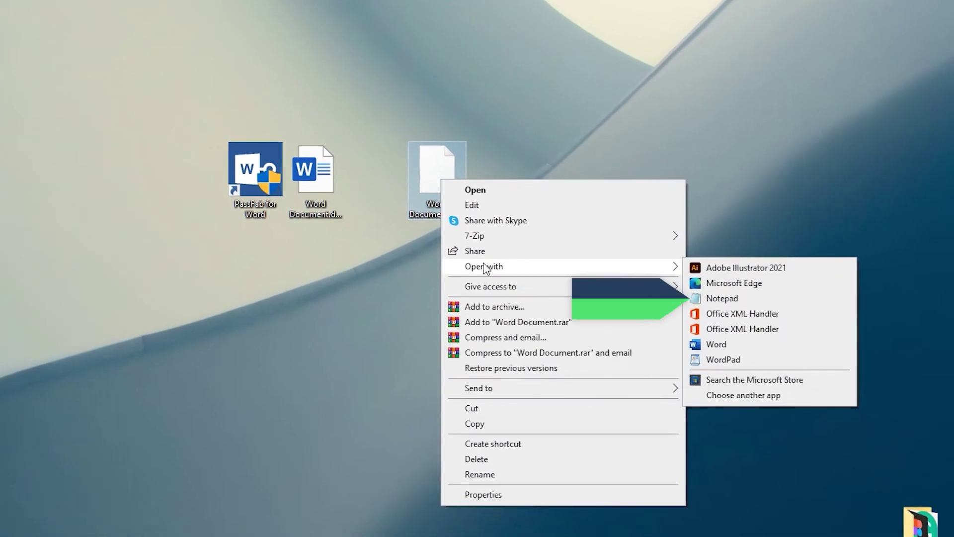
left_click(736, 299)
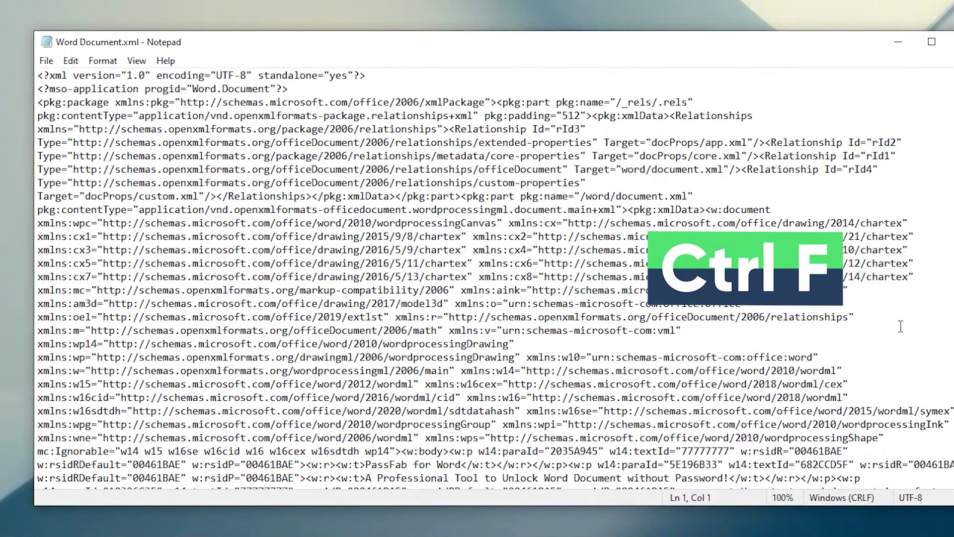
Step: Search the XML text for "protection"
key("ctrl+f")
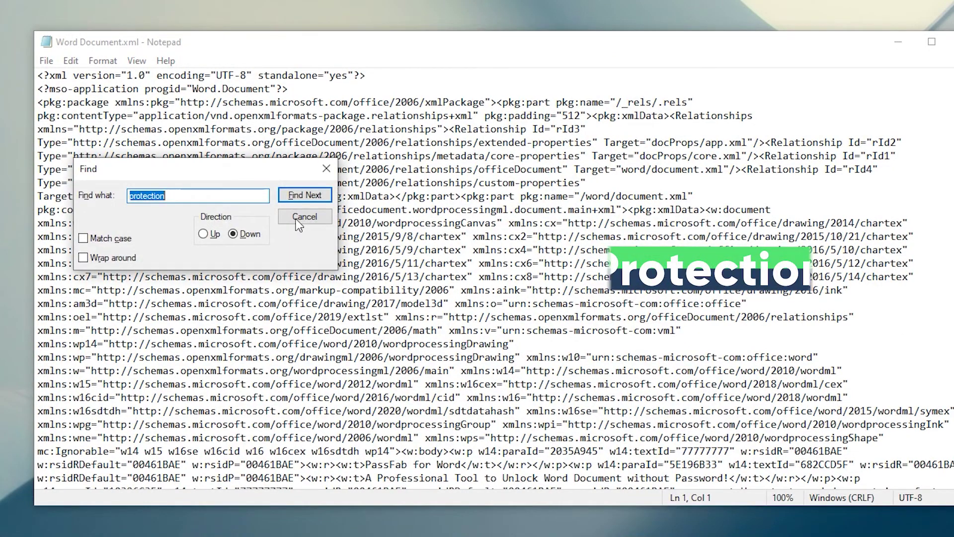
left_click(201, 196)
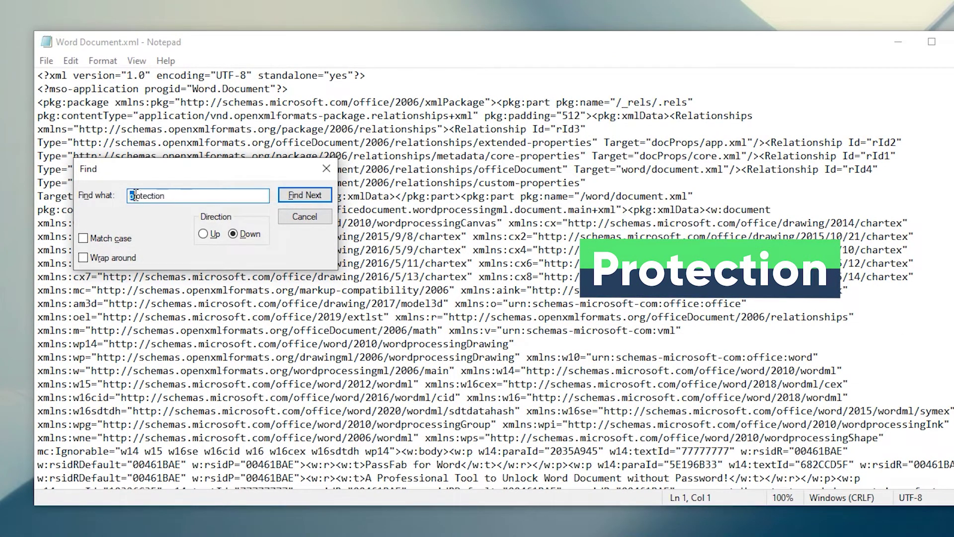
left_click(299, 199)
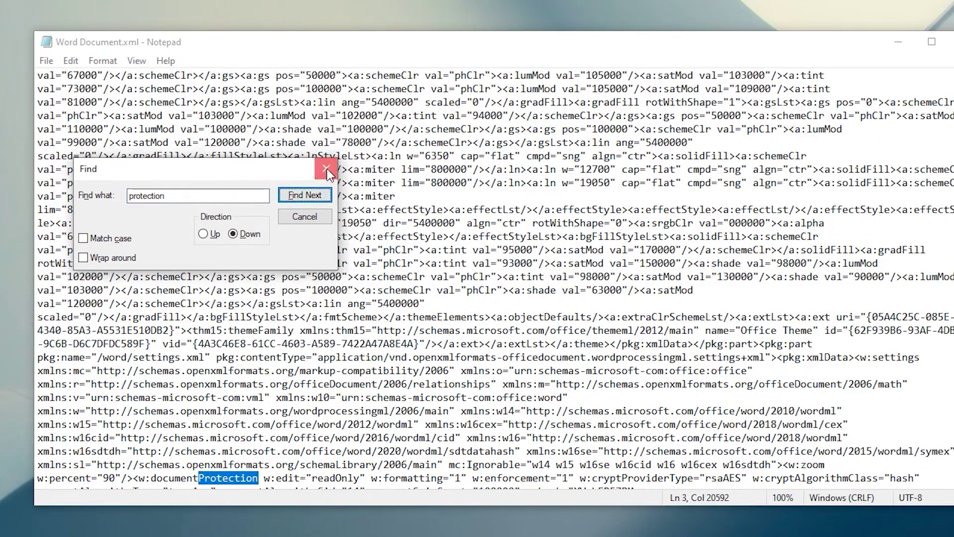
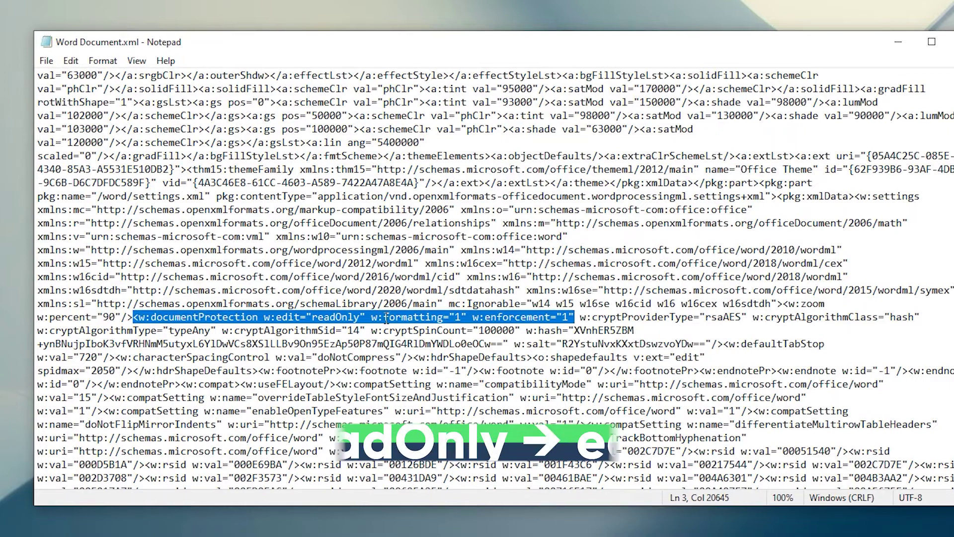
Step: In the documentProtection tag, set w:edit to "edit" and w:formatting and w:enforcement to "0", then save and close the file
left_click(360, 317)
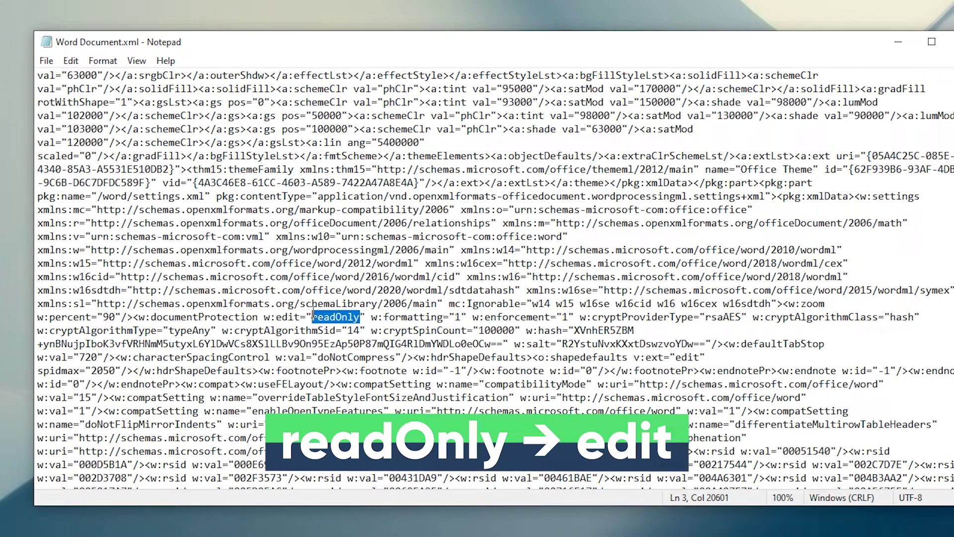
type("edit")
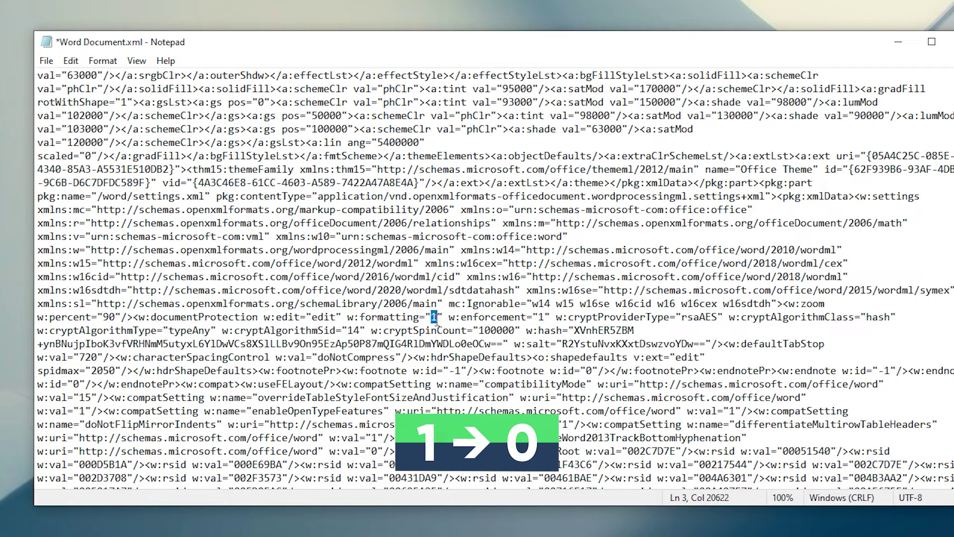
double_click(540, 317)
type("0")
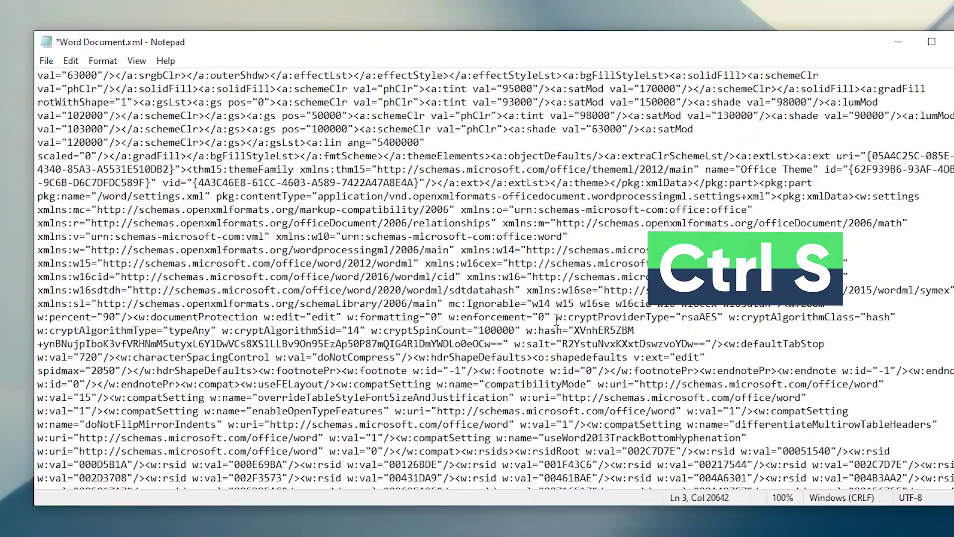
key("ctrl+s")
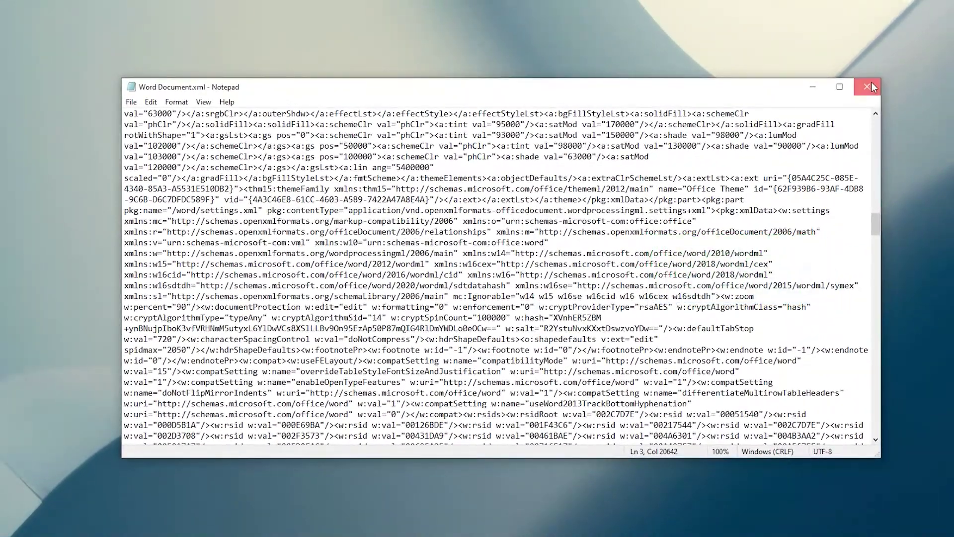
left_click(867, 87)
Step: Open the edited Word Document.xml from the desktop in Word
right_click(610, 197)
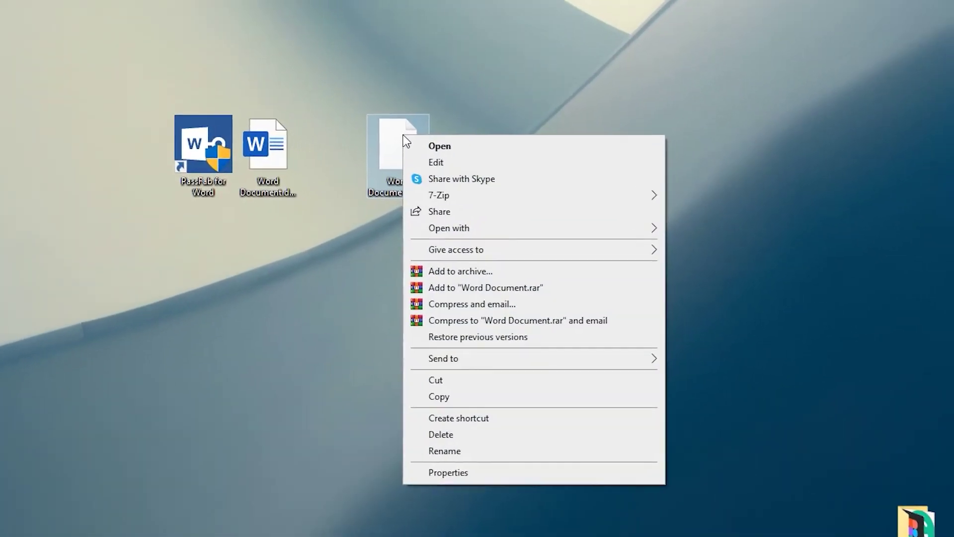
mouse_move(575, 228)
left_click(709, 312)
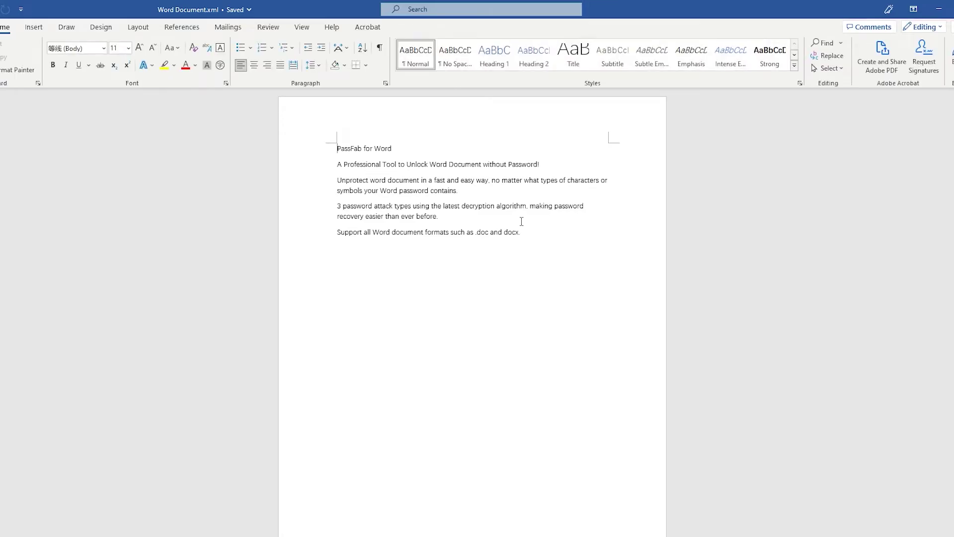
Step: Delete the last paragraph, about supported Word document formats, and save the document
triple_click(440, 235)
key("BackSpace")
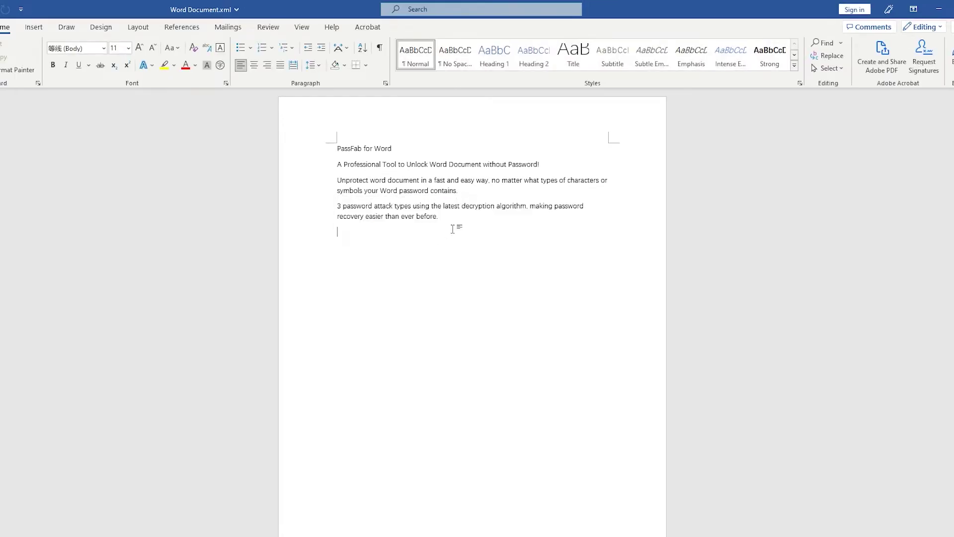
key("ctrl+s")
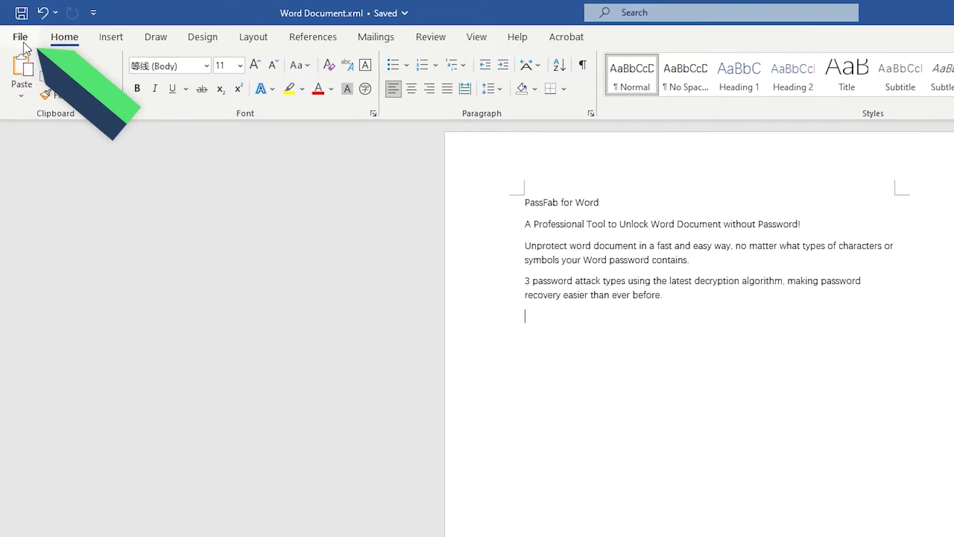
Step: Save the document to the desktop as Word Document (*.docx), replacing the existing Word Document.docx, and close it
left_click(21, 39)
left_click(59, 240)
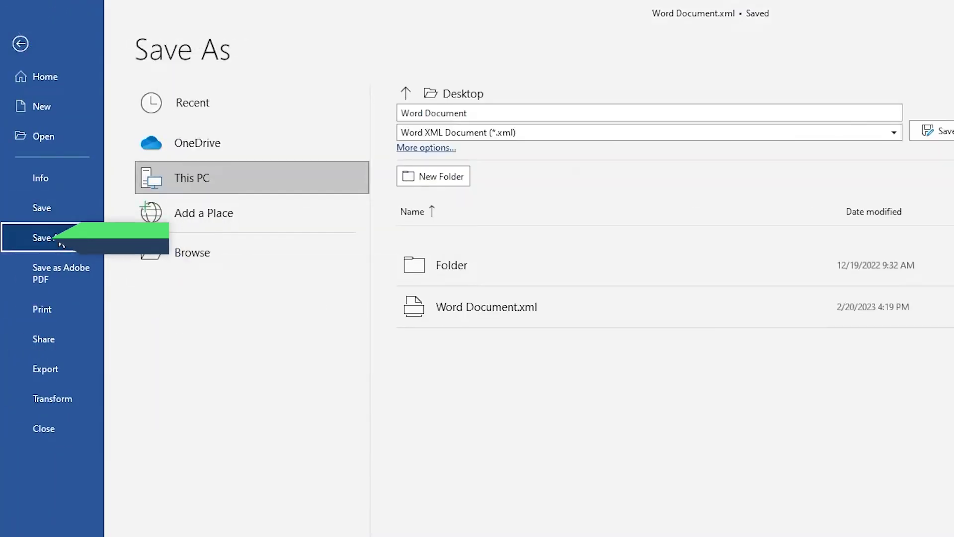
left_click(199, 252)
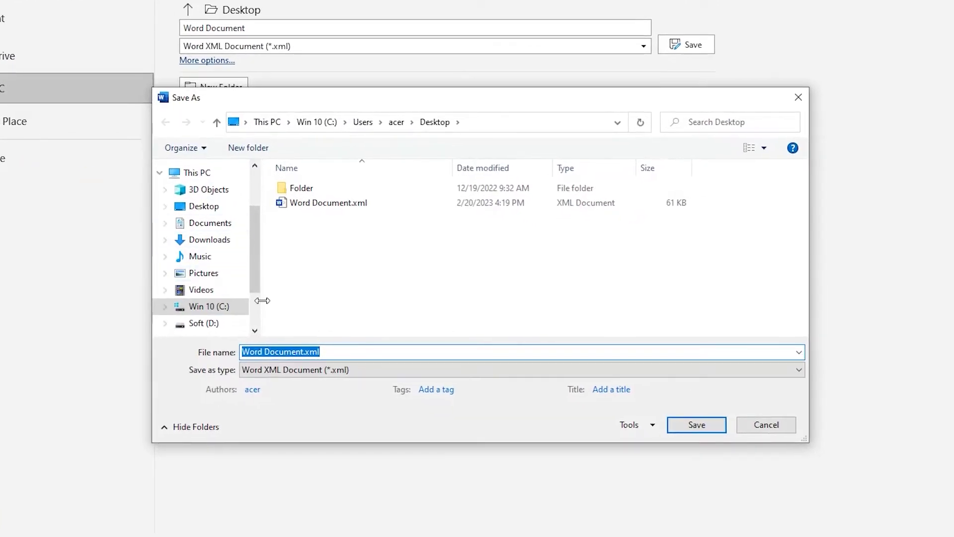
left_click(351, 370)
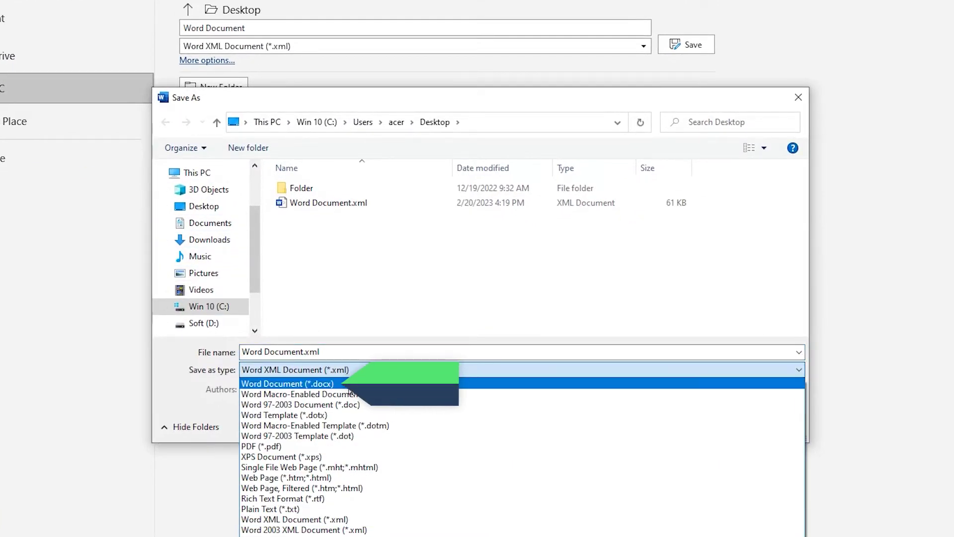
left_click(348, 386)
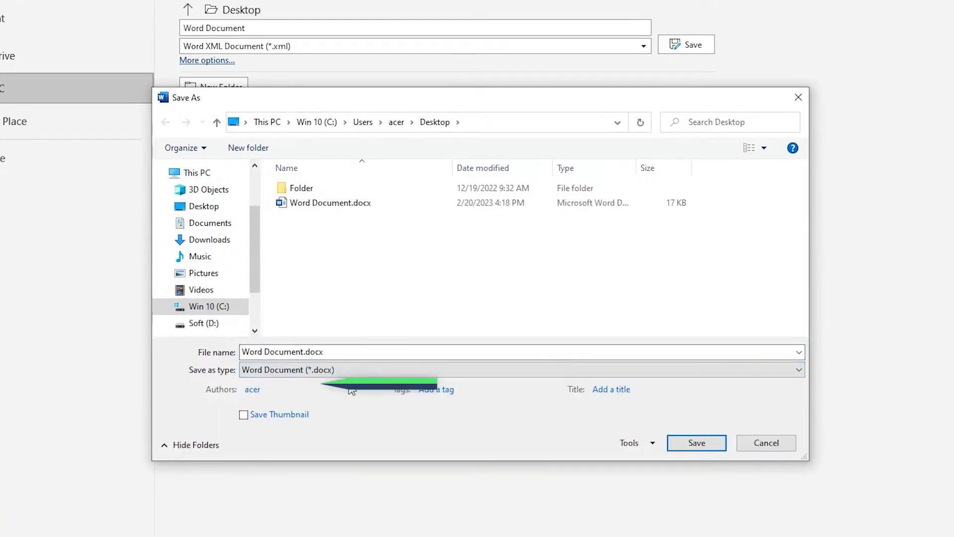
left_click(697, 443)
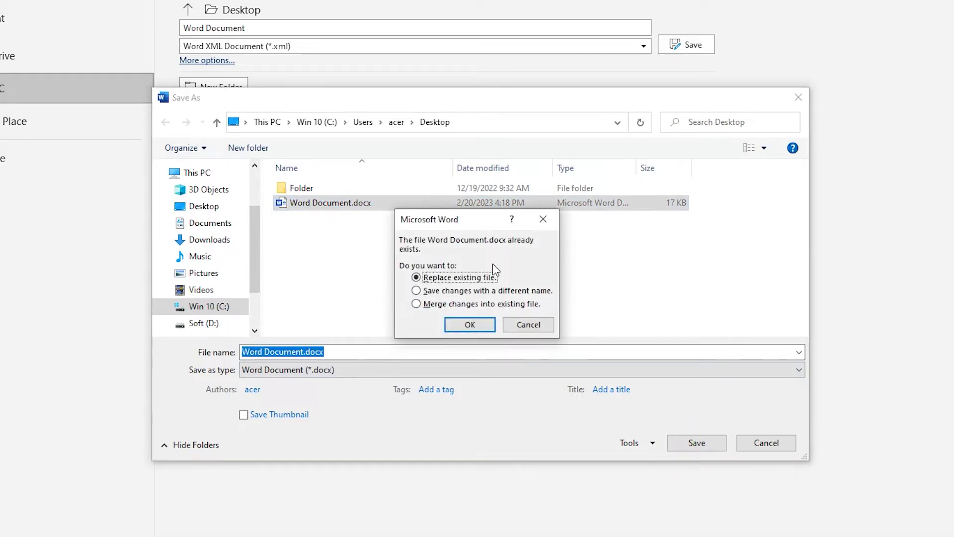
left_click(469, 325)
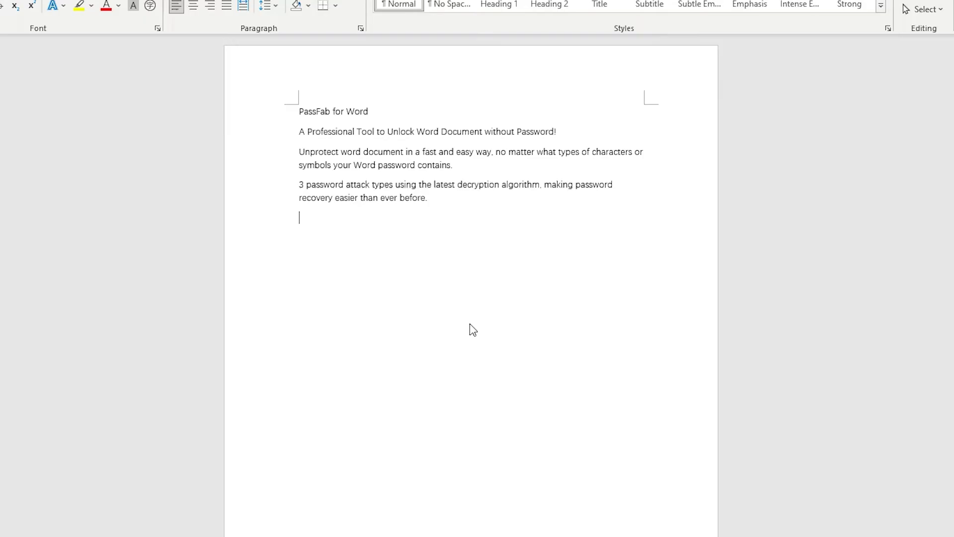
left_click(953, 1)
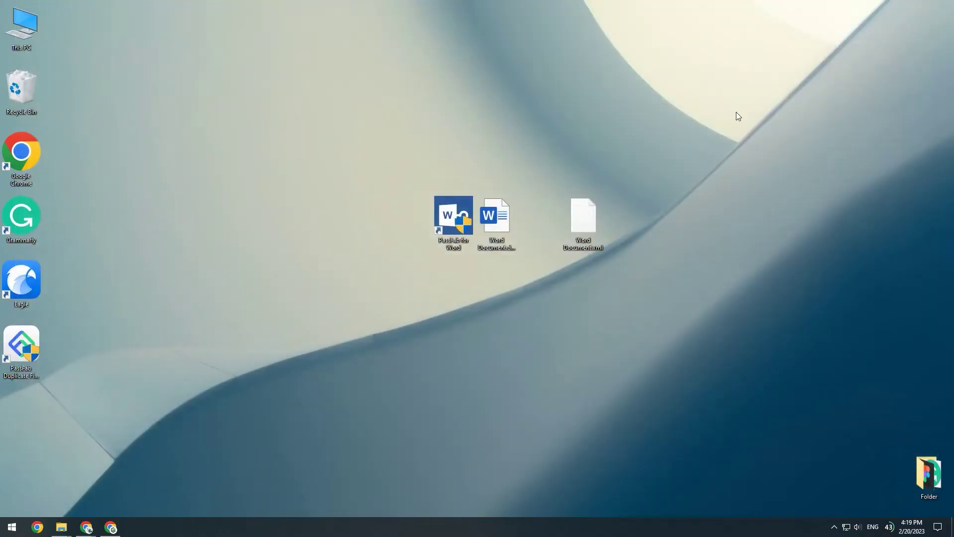
Step: Open Word Document.docx from the desktop to check its access
double_click(506, 225)
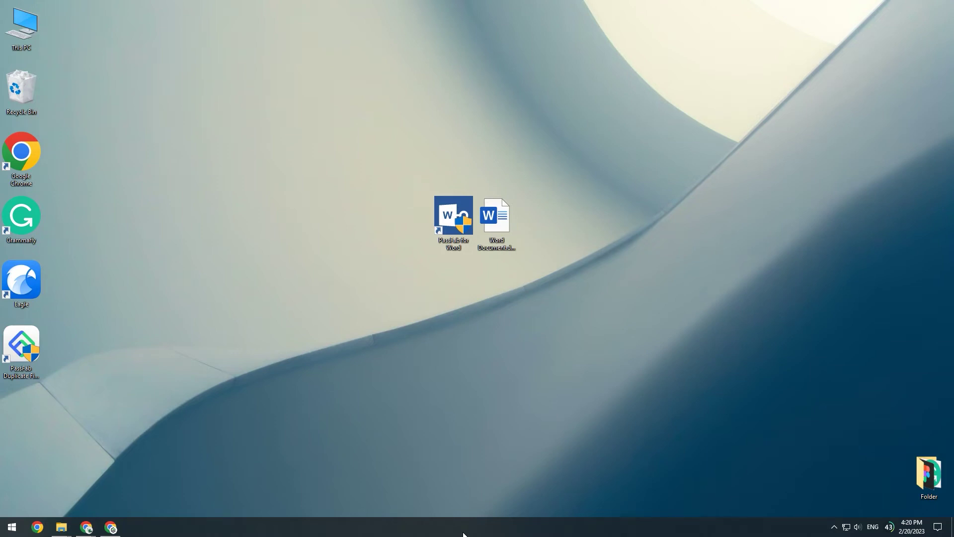
double_click(491, 234)
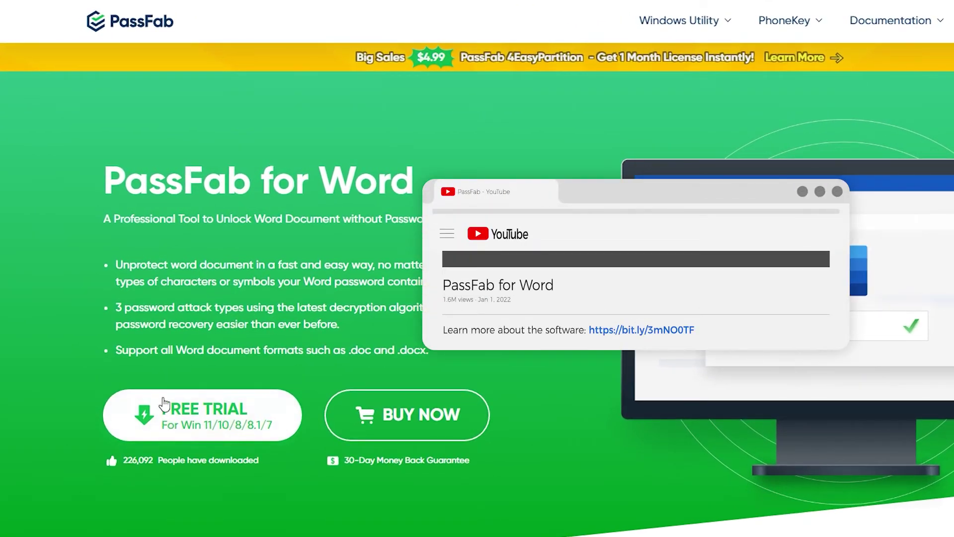
Step: Download the Windows free trial of PassFab for Word from the PassFab website
left_click(227, 420)
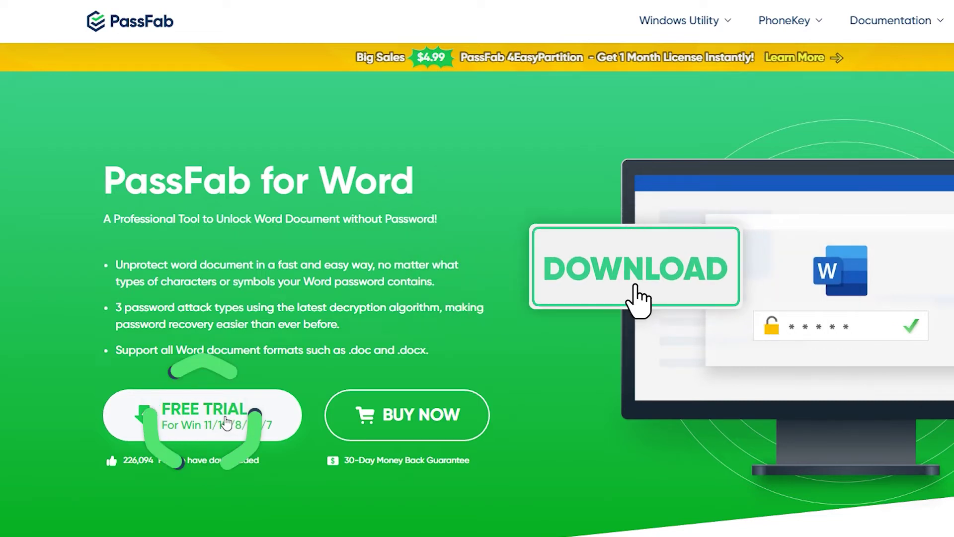
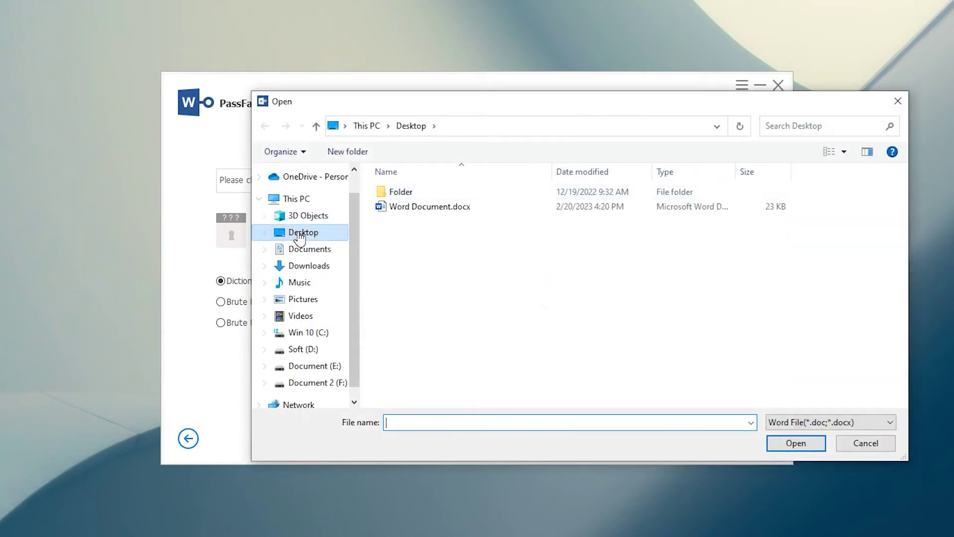
Step: Choose Word Document.docx from the desktop as the file to unlock in PassFab for Word
left_click(300, 234)
left_click(433, 208)
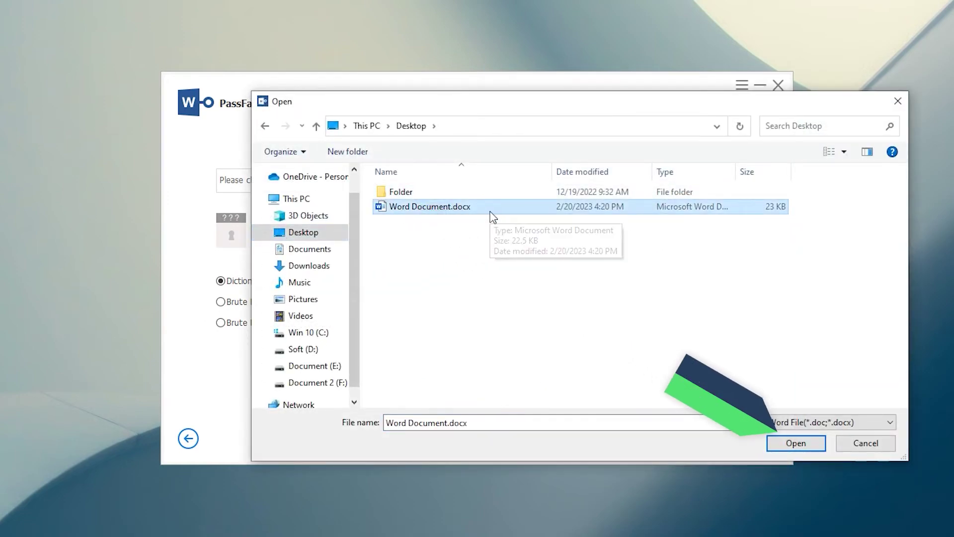
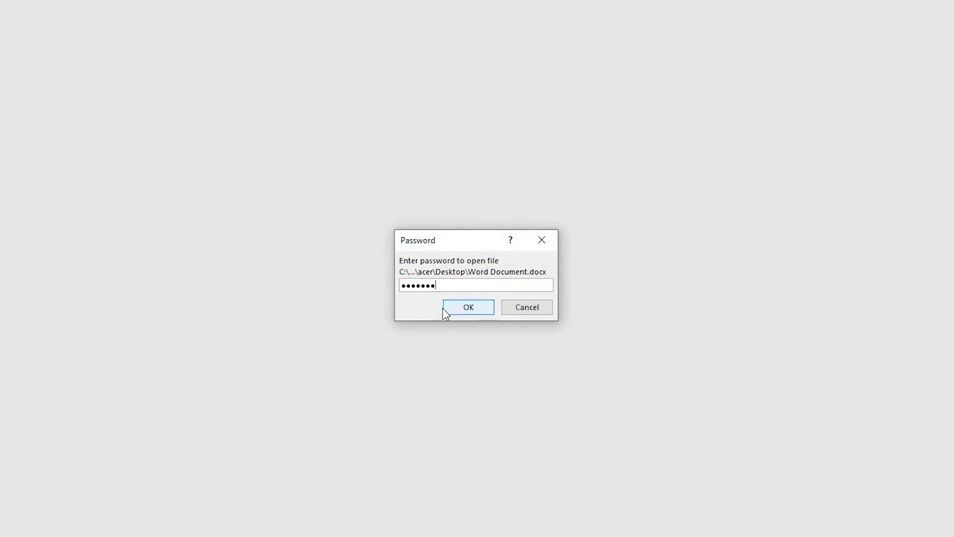
Step: Open Word Document.docx in Word with its document password and place the text cursor after "Hello!"
left_click(460, 304)
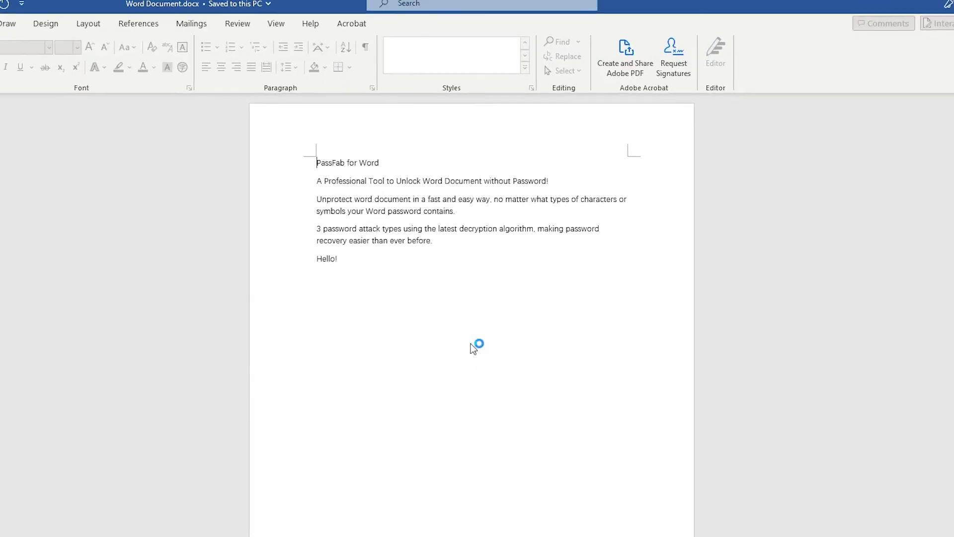
left_click(432, 326)
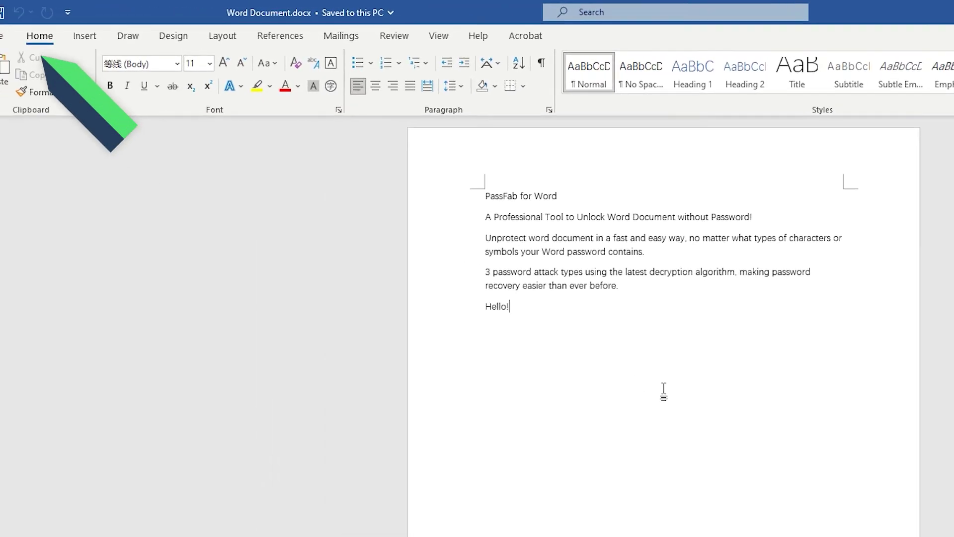
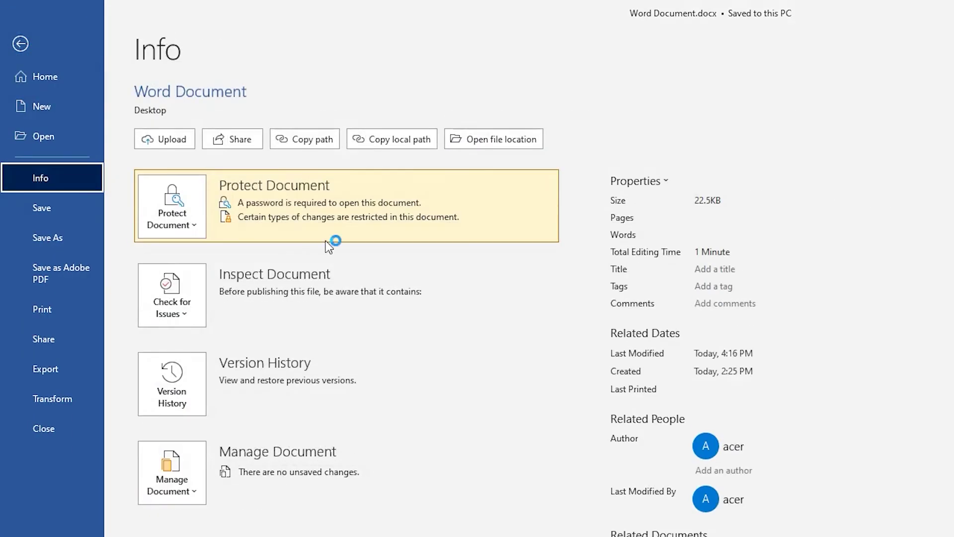
Step: Remove the document's encryption by clearing its open password, and return to the document text
left_click(174, 219)
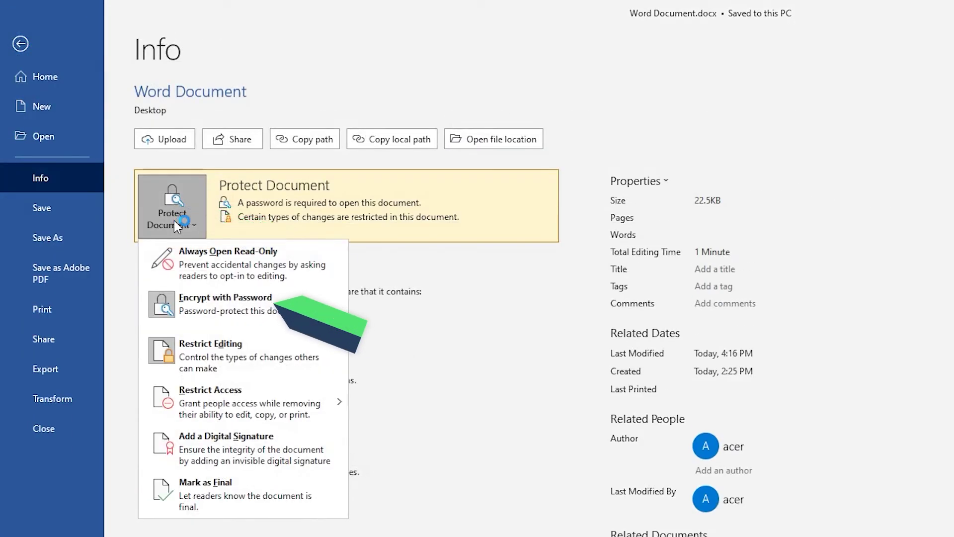
left_click(225, 301)
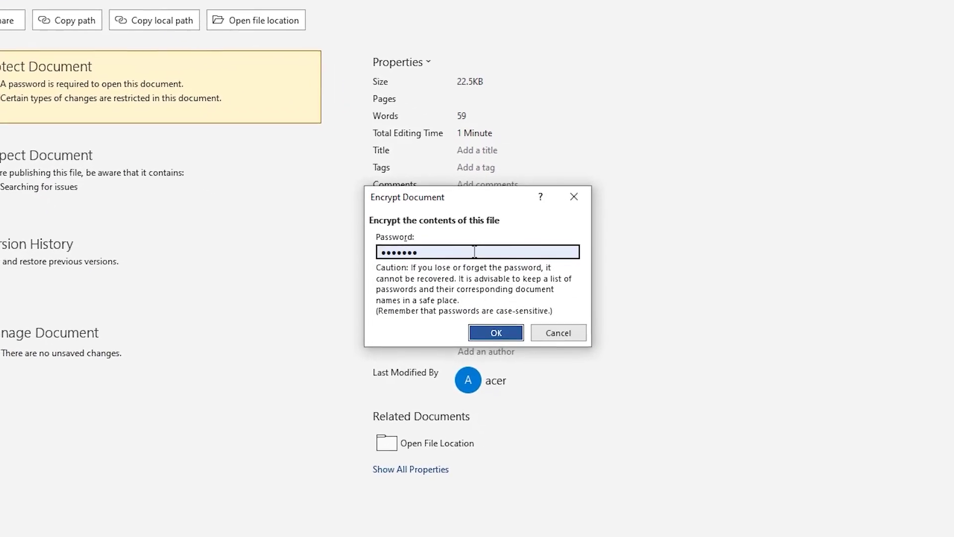
left_click_drag(474, 253, 311, 271)
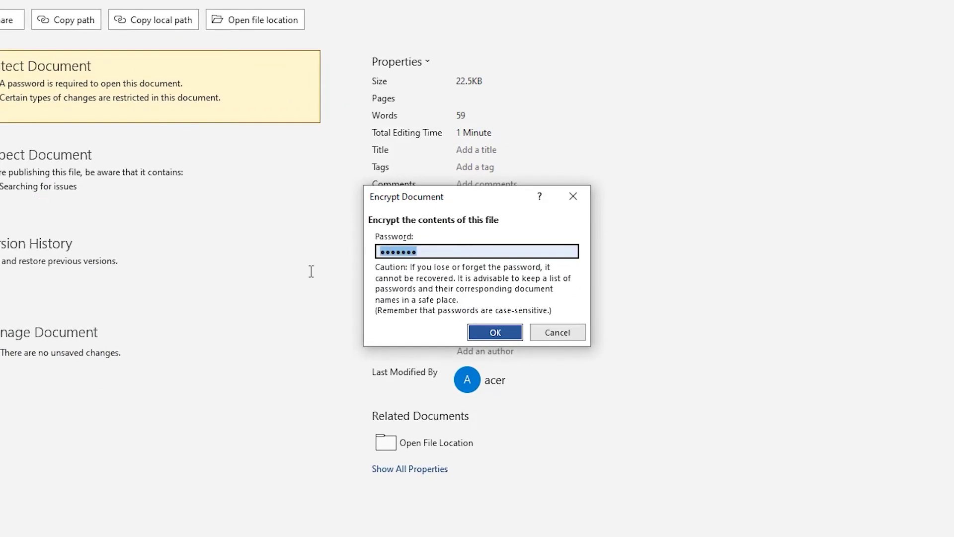
left_click(499, 332)
key("Escape")
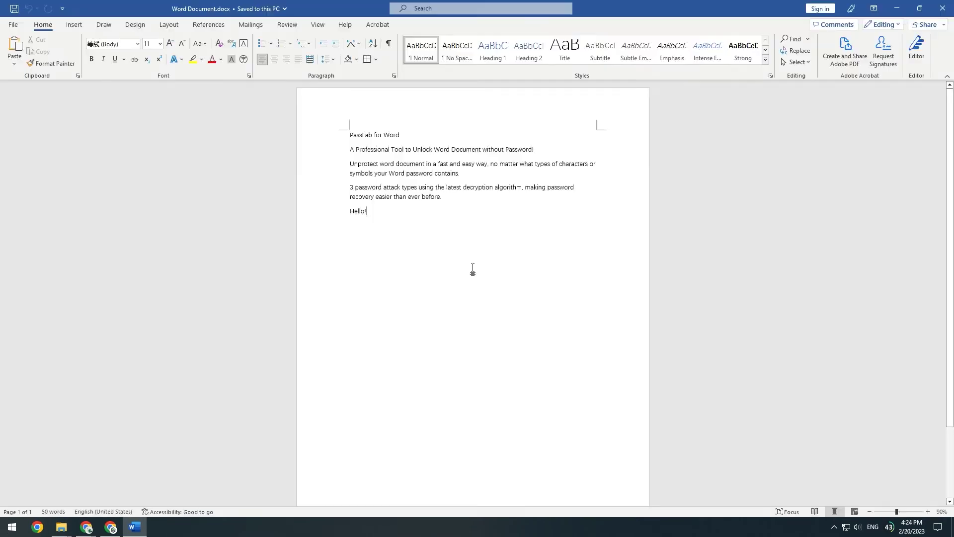
Step: Add a new line reading "Hi!" below "Hello!" at the end of the document
type("Hi!")
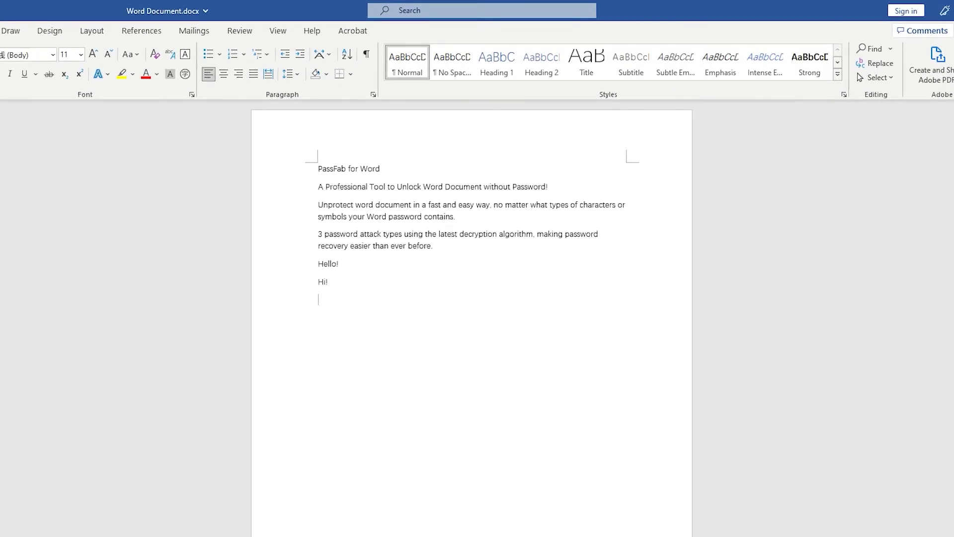